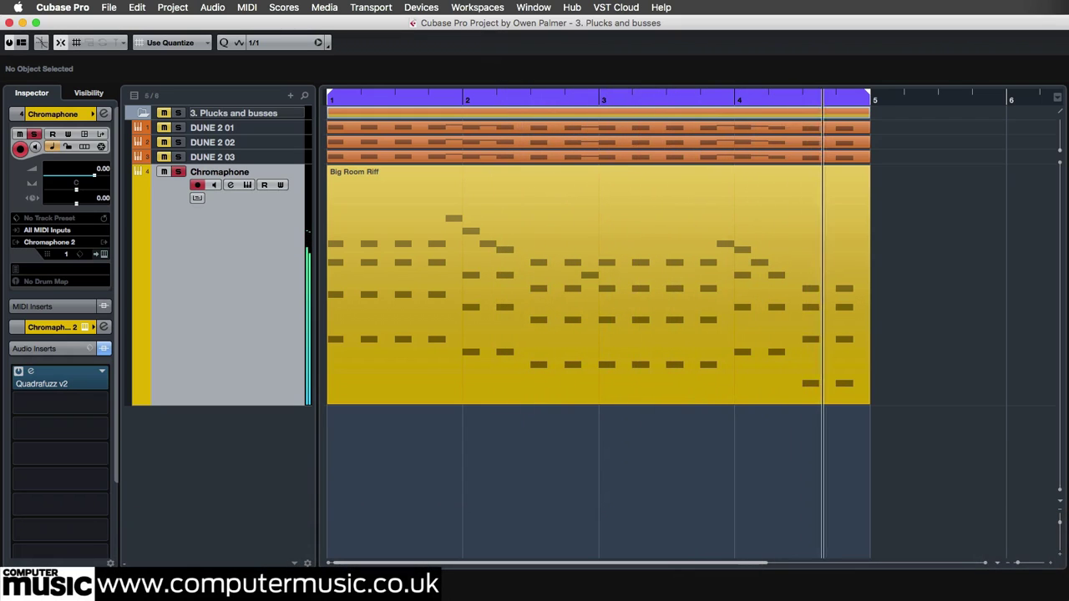
# Take the Chromaphone track out of solo.
pyautogui.click(598, 222)
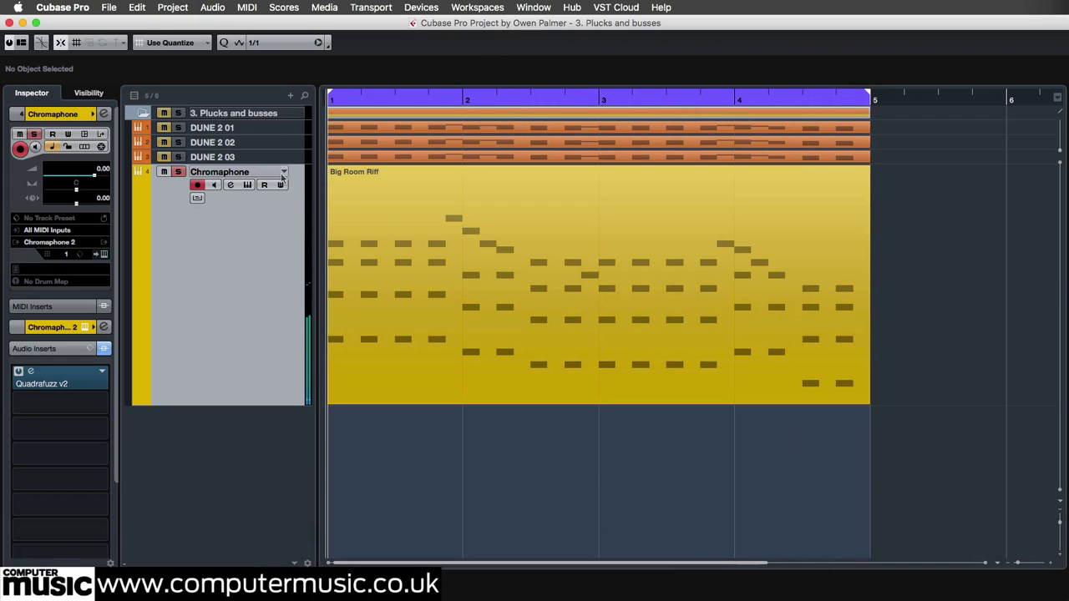
pyautogui.click(178, 171)
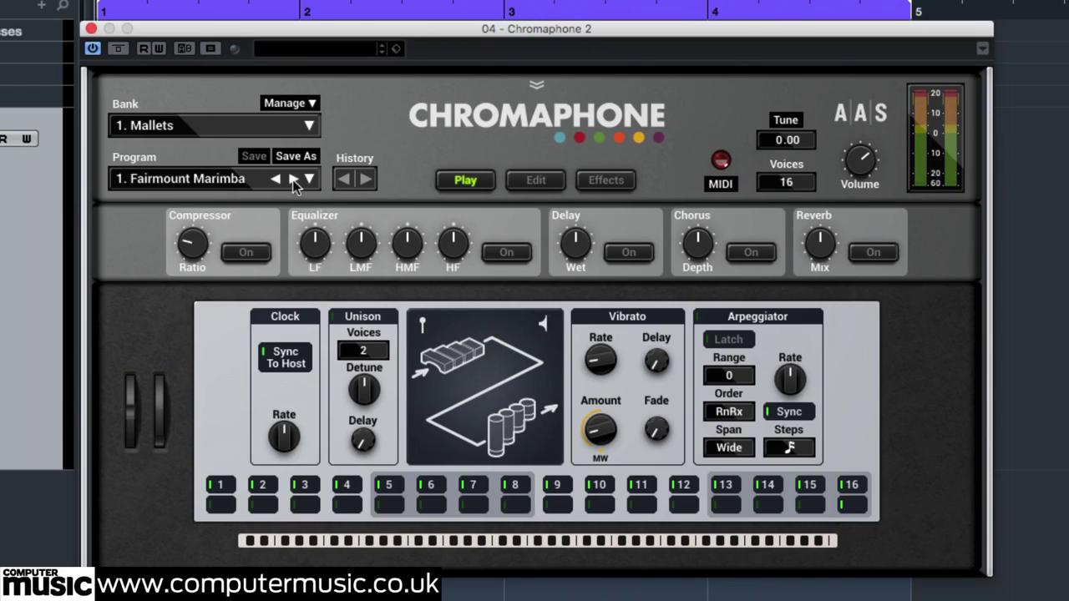
# Step through the Mallets bank in Chromaphone 2 and load the Tricky Marimba program.
pyautogui.click(293, 179)
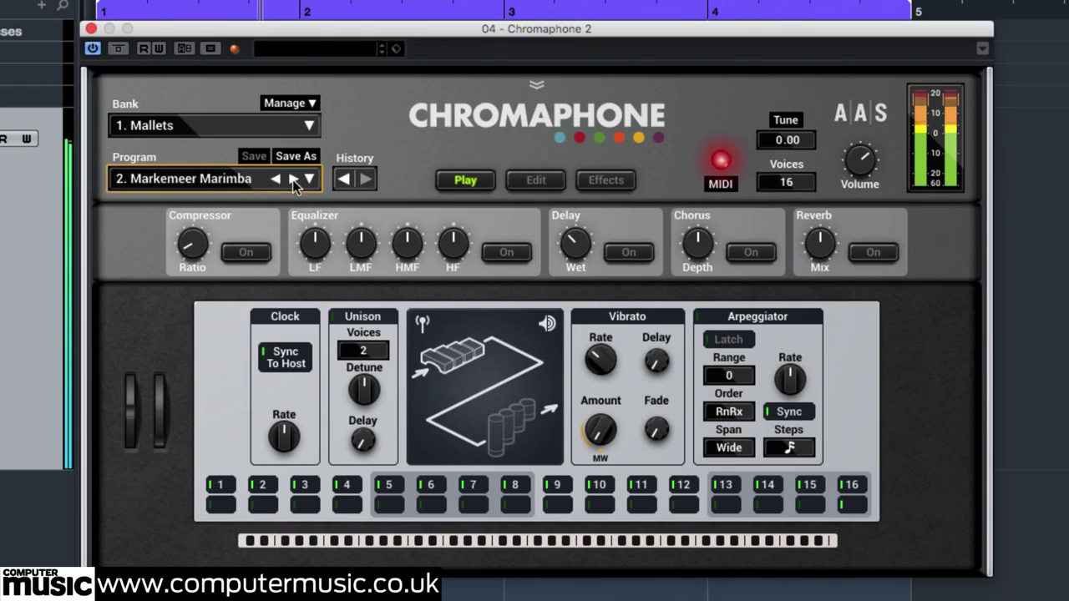
pyautogui.click(292, 179)
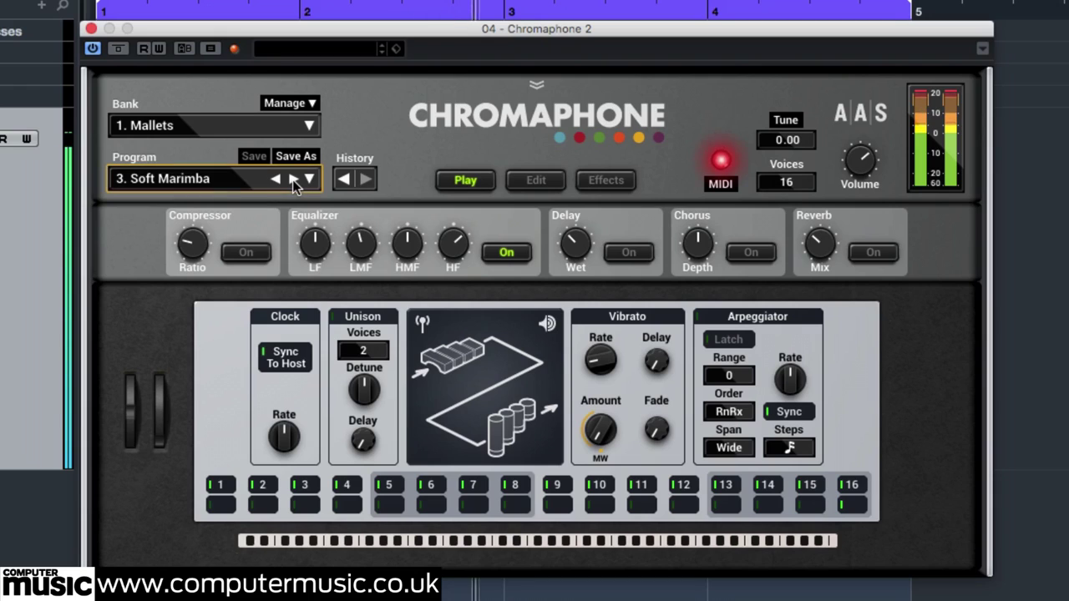
pyautogui.click(293, 180)
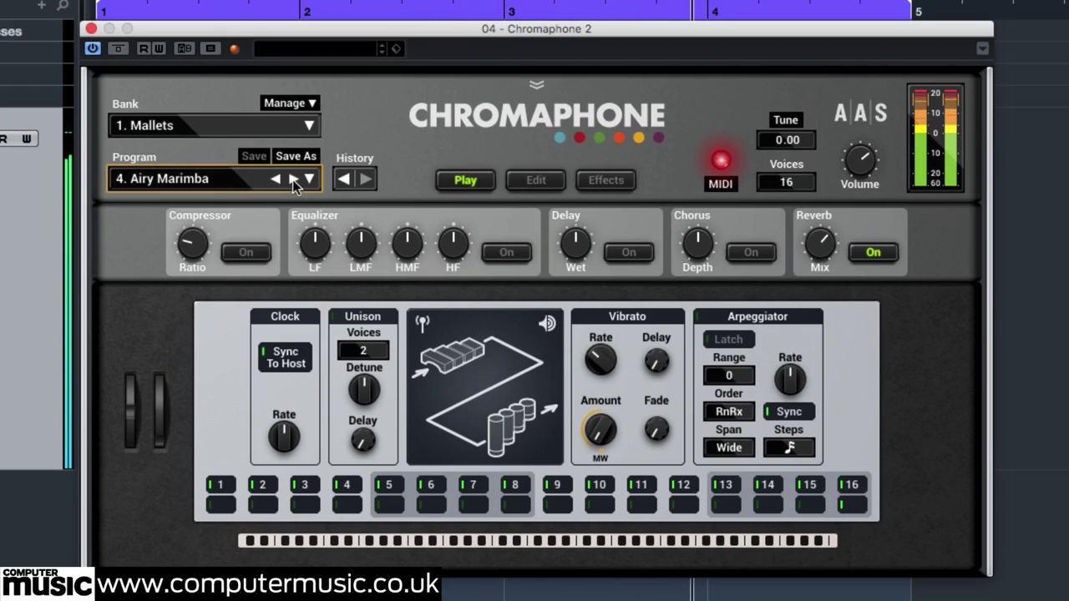
pyautogui.click(292, 180)
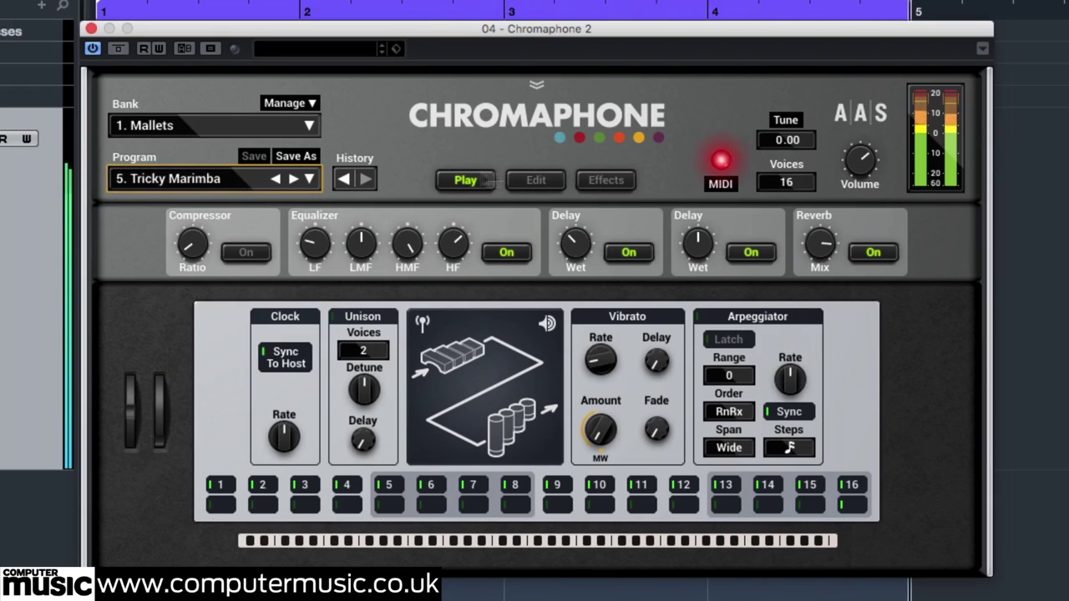
# Lower Chromaphone's output volume slightly and switch off both of its Delay effects.
pyautogui.moveTo(865, 163)
pyautogui.mouseDown()
pyautogui.moveTo(864, 175)
pyautogui.moveTo(860, 167)
pyautogui.mouseUp()
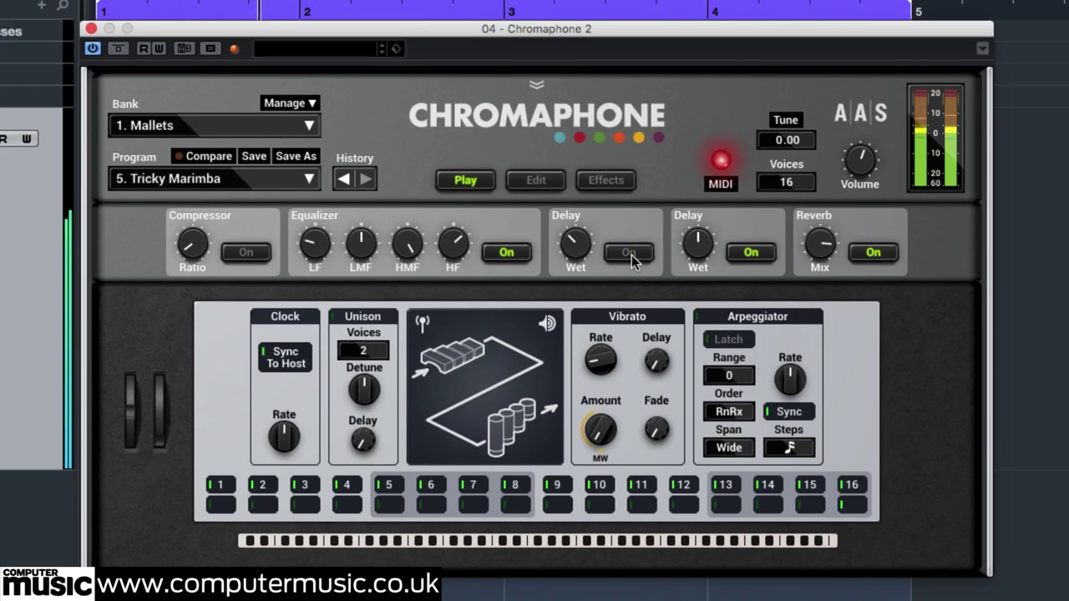
pyautogui.click(770, 255)
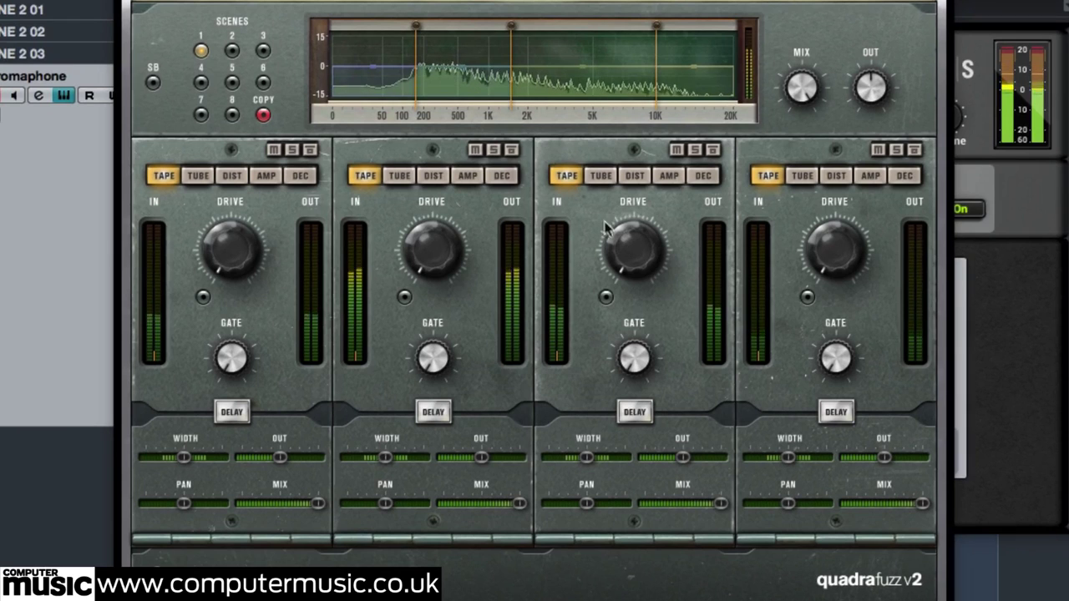
# Push the tape Drive up in the Quadrafuzz v2 bands and compare the sound with the effect bypassed and active.
pyautogui.moveTo(633, 261)
pyautogui.moveTo(634, 249); pyautogui.dragTo(648, 65)
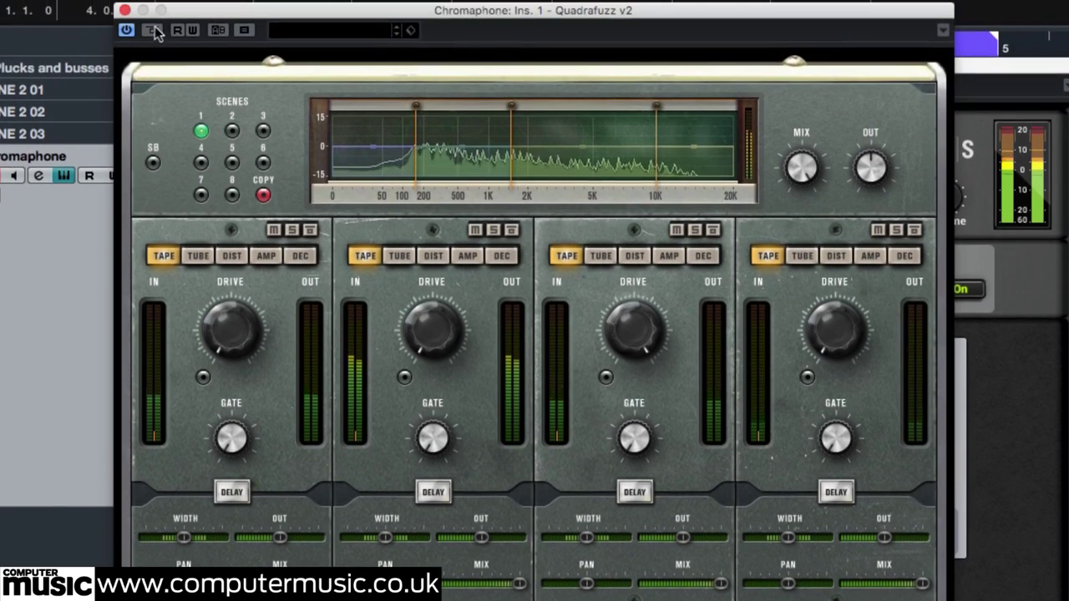
pyautogui.click(153, 29)
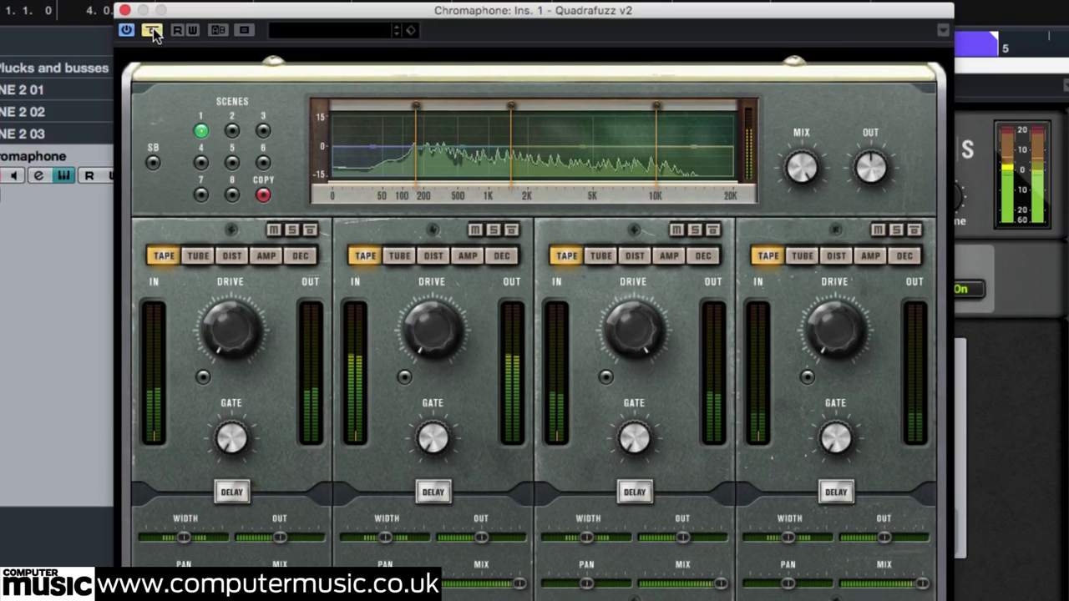
pyautogui.click(153, 30)
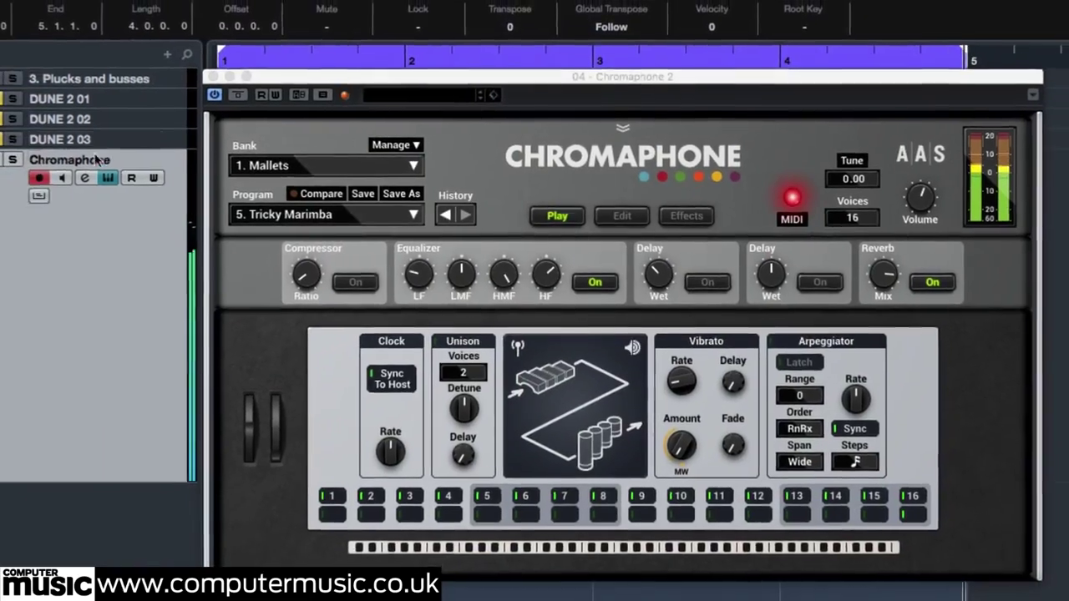
# Open the Chromaphone track's channel settings and enable the low-mid (LMF) equalizer band.
pyautogui.click(85, 177)
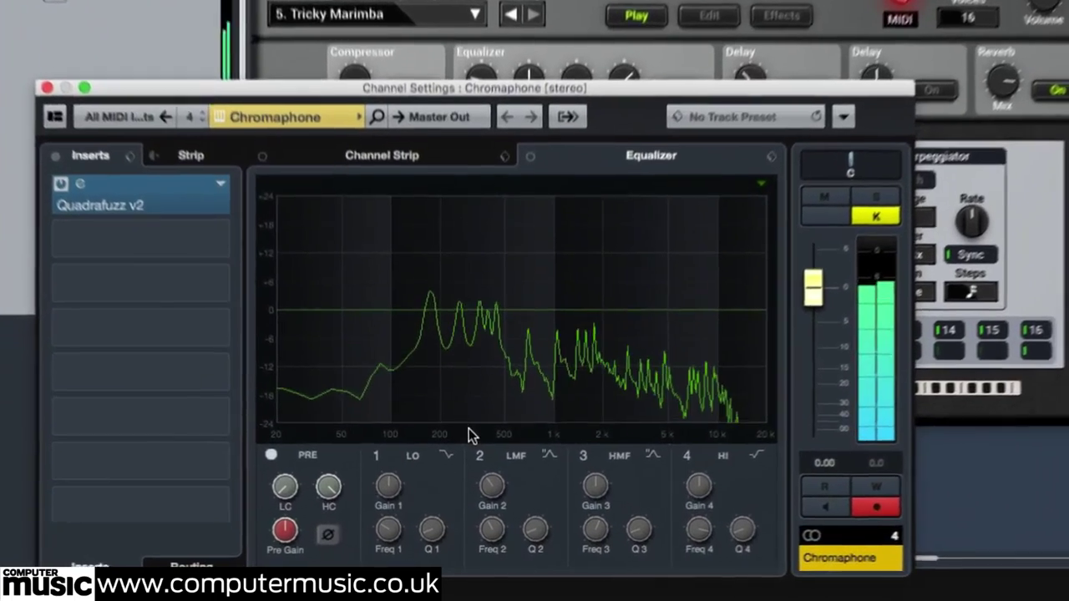
pyautogui.click(478, 457)
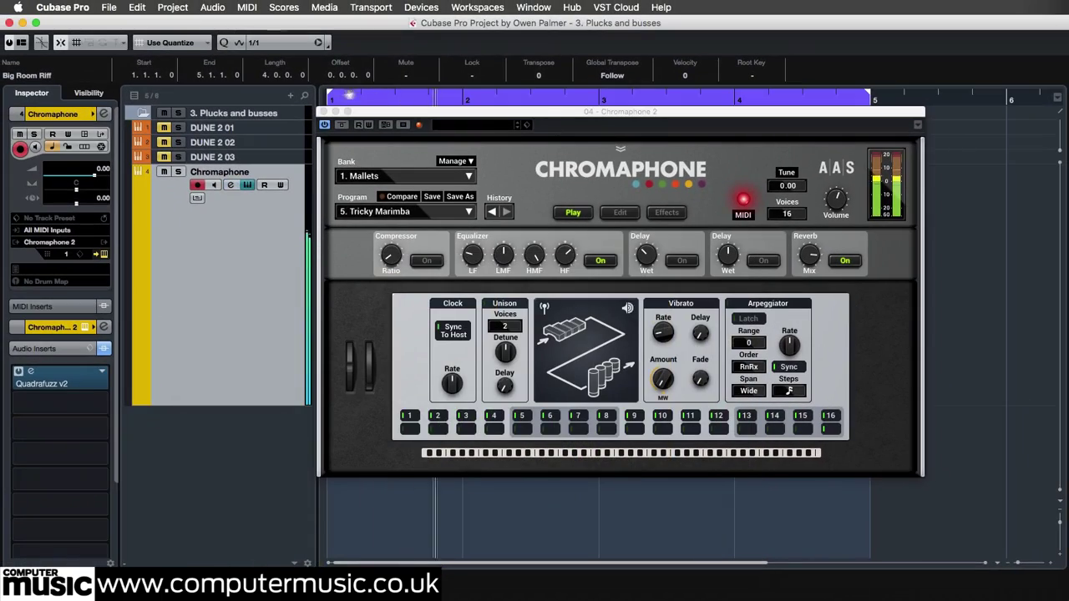
# Close the Chromaphone instrument window and unmute the DUNE 2 01, DUNE 2 02 and DUNE 2 03 tracks.
pyautogui.click(325, 111)
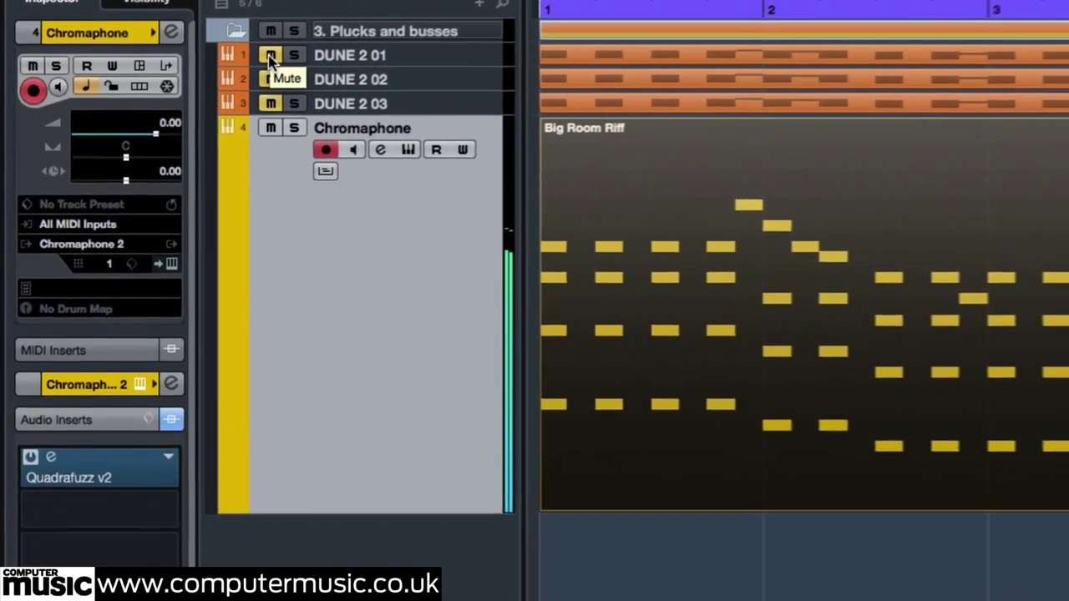
pyautogui.click(269, 55)
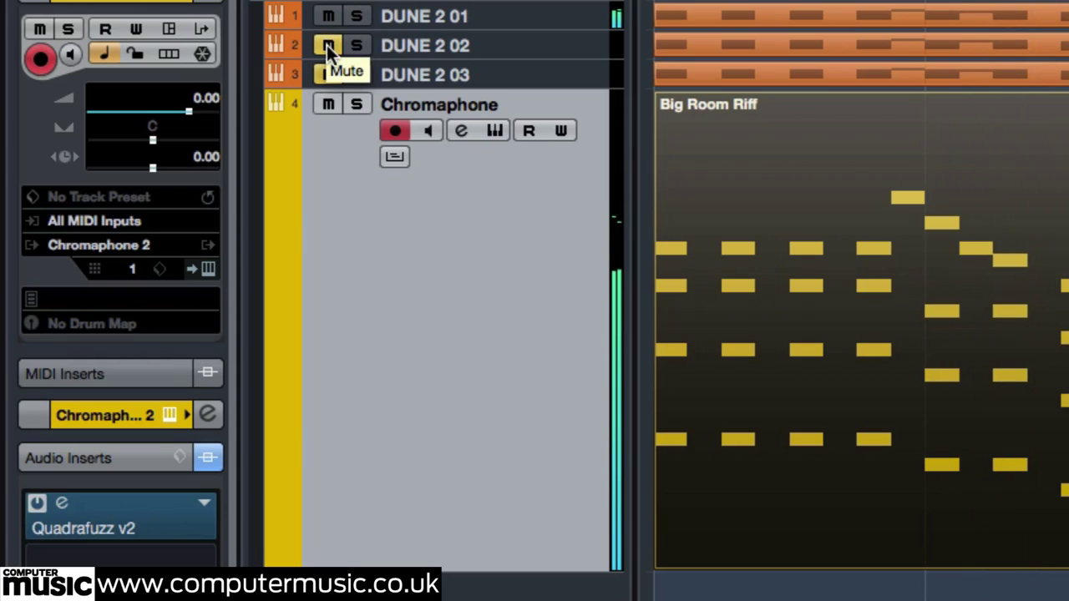
pyautogui.click(328, 45)
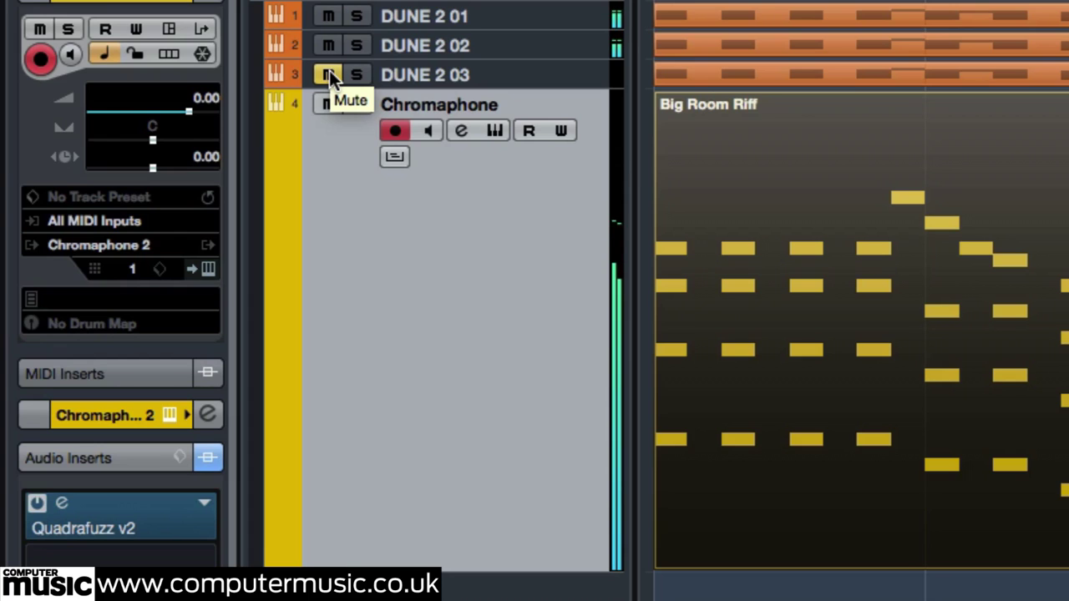
pyautogui.click(329, 70)
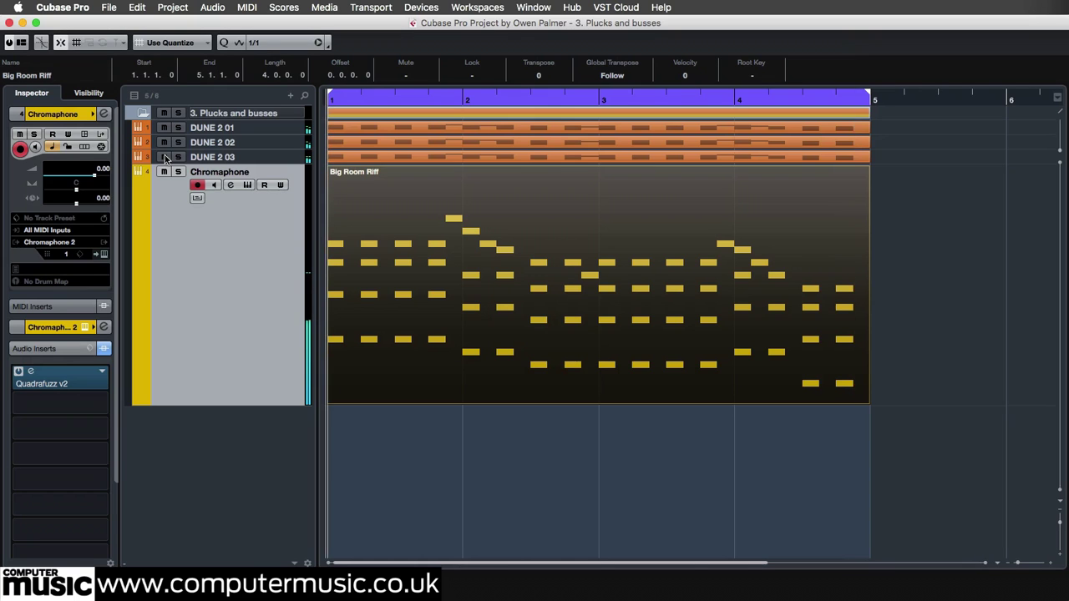
# In the MixConsole, route the three DUNE 2 channels and the Chromaphone channel together to the LOUDER bus.
pyautogui.press('F3')
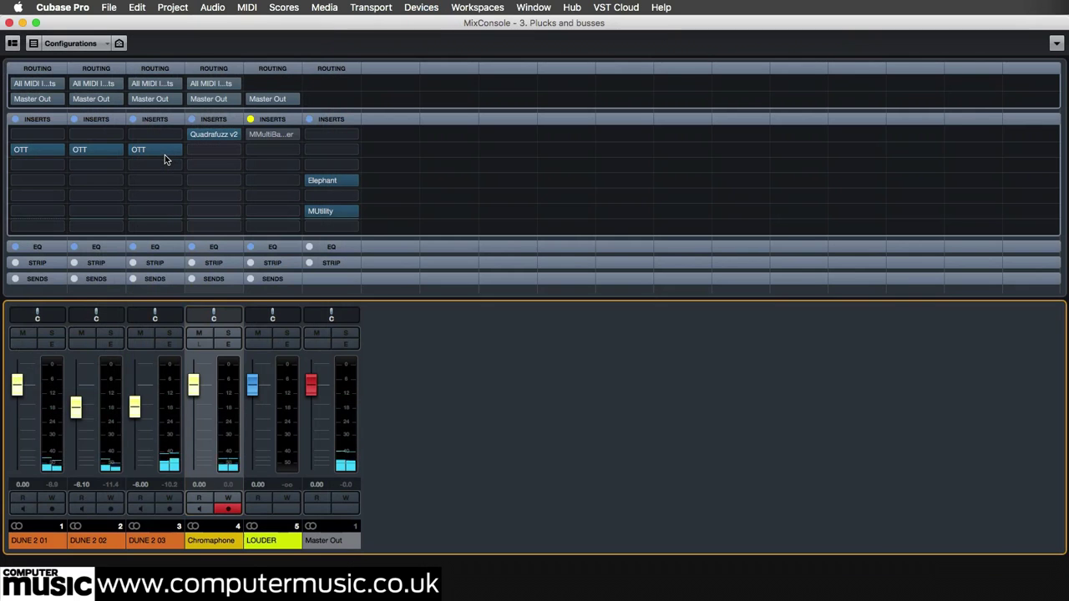
pyautogui.keyDown('shift'); pyautogui.click(51, 300); pyautogui.keyUp('shift')
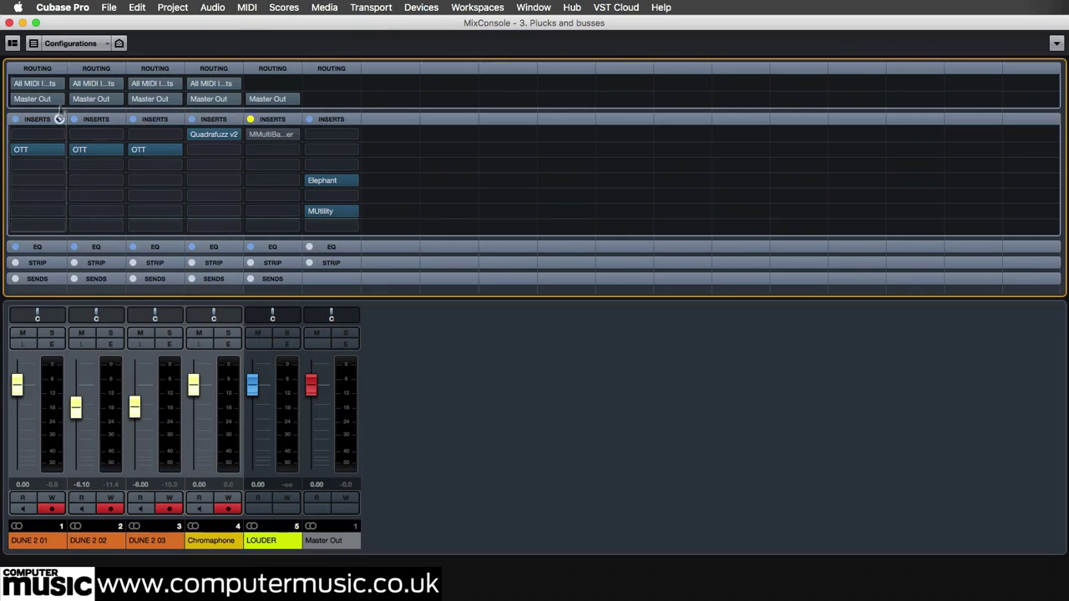
pyautogui.click(32, 98)
pyautogui.click(61, 294)
# Open the LOUDER bus's channel settings, close the mixer, start playback and activate the MMultiBandLimiter insert.
pyautogui.click(286, 343)
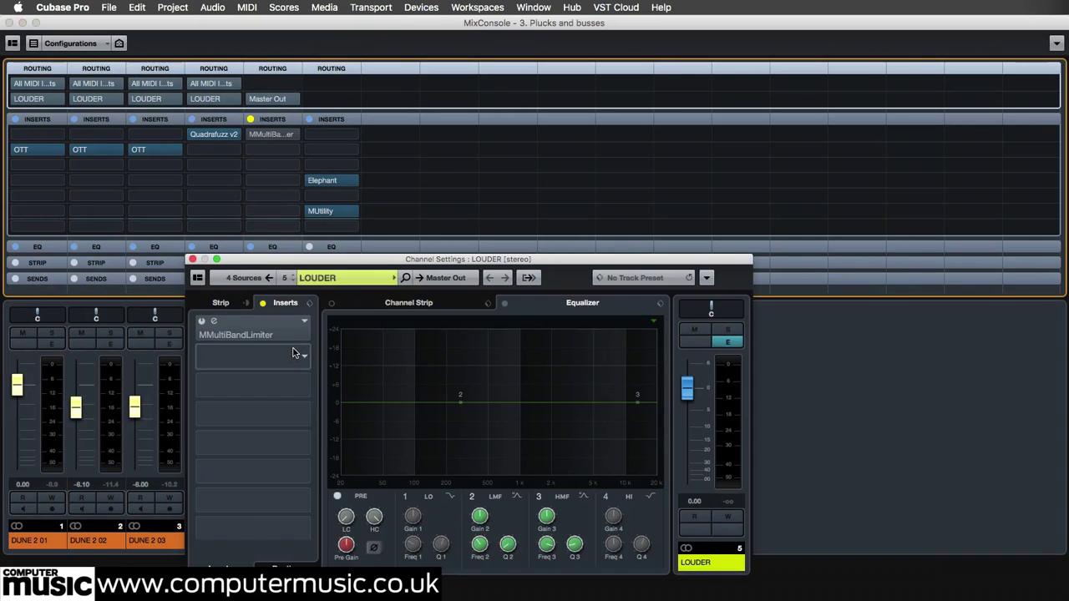
pyautogui.press('F3')
pyautogui.press('space')
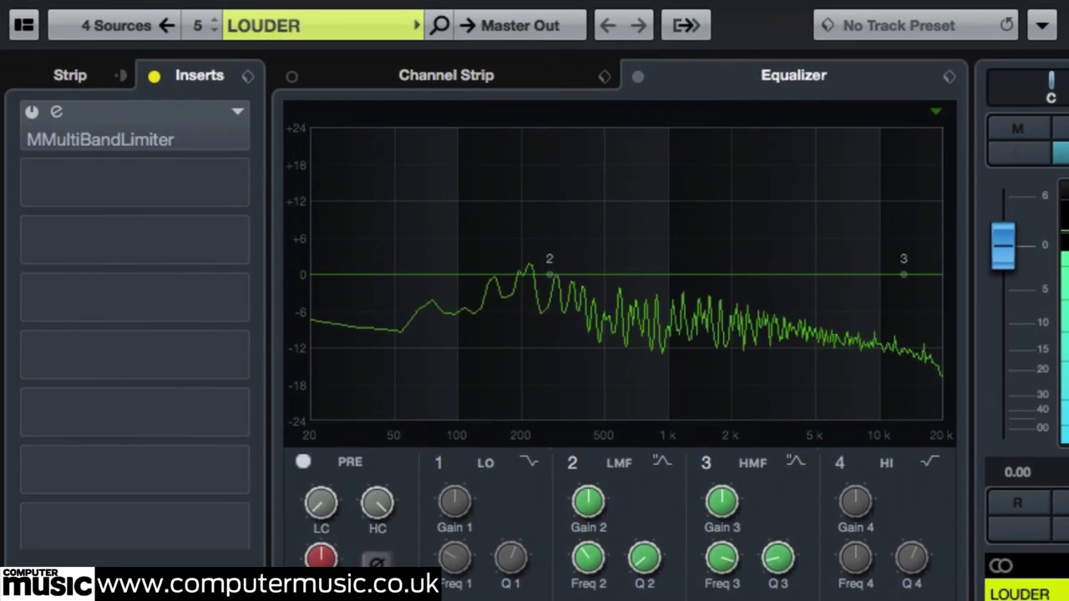
pyautogui.click(30, 111)
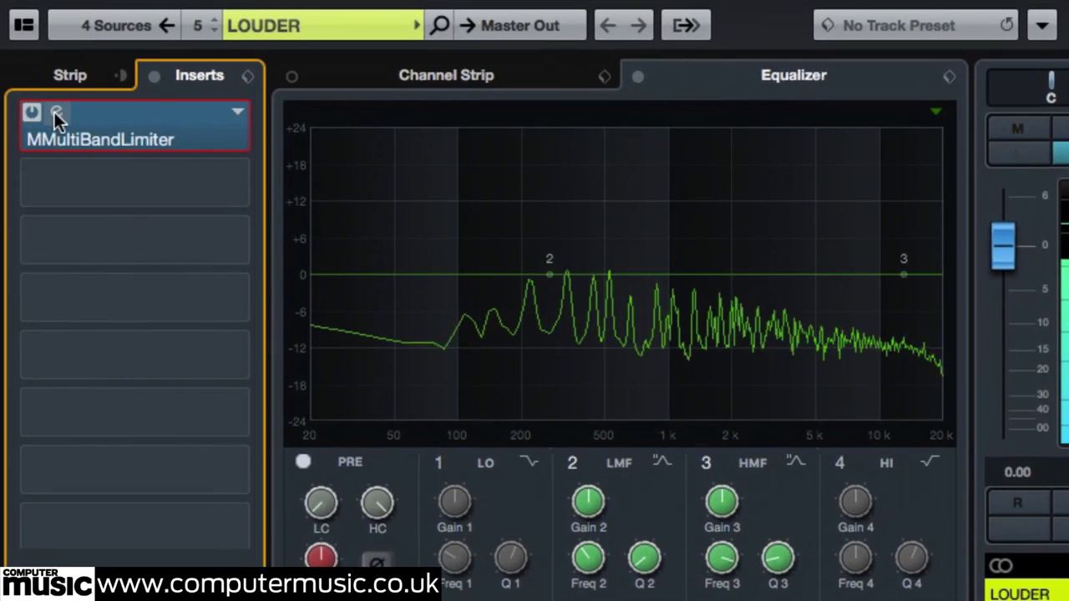
# Open MMultiBandLimiter, try Ultra maximizer 2 and settle on Ultra maximizer 3.
pyautogui.click(55, 112)
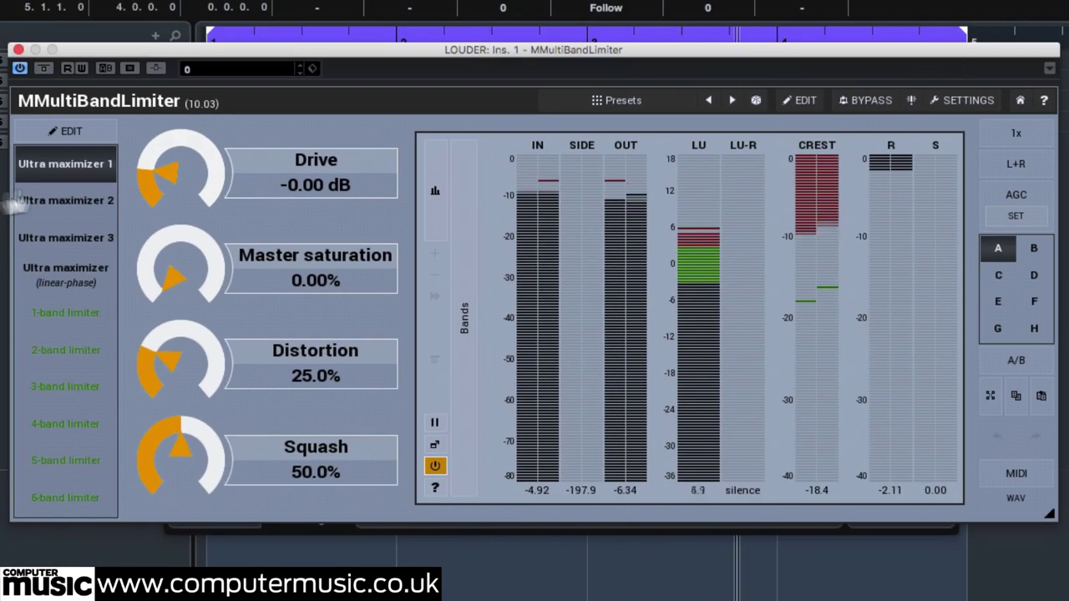
pyautogui.click(52, 205)
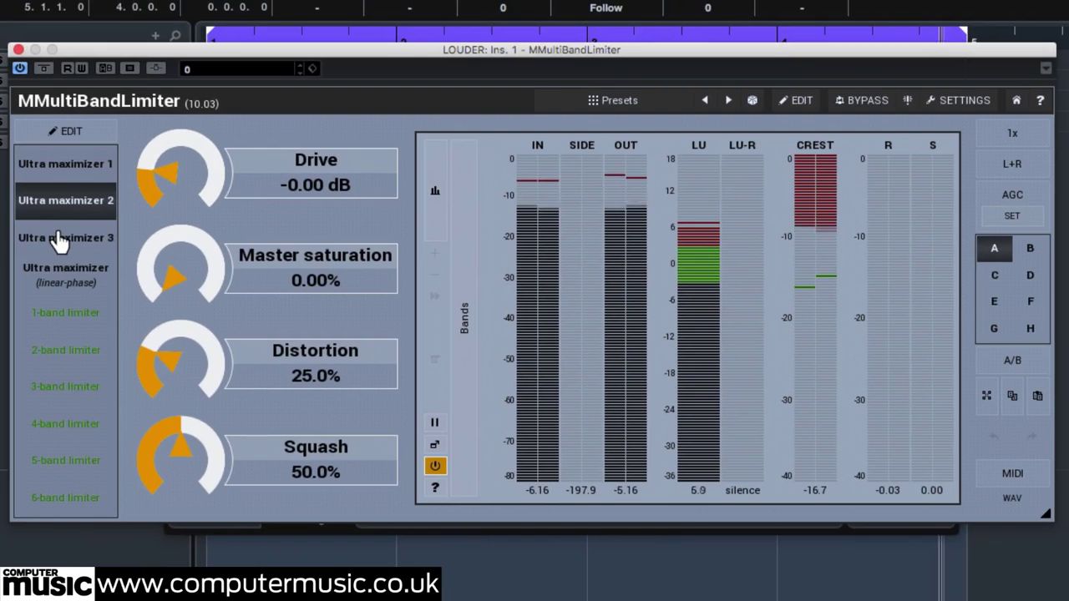
pyautogui.click(58, 239)
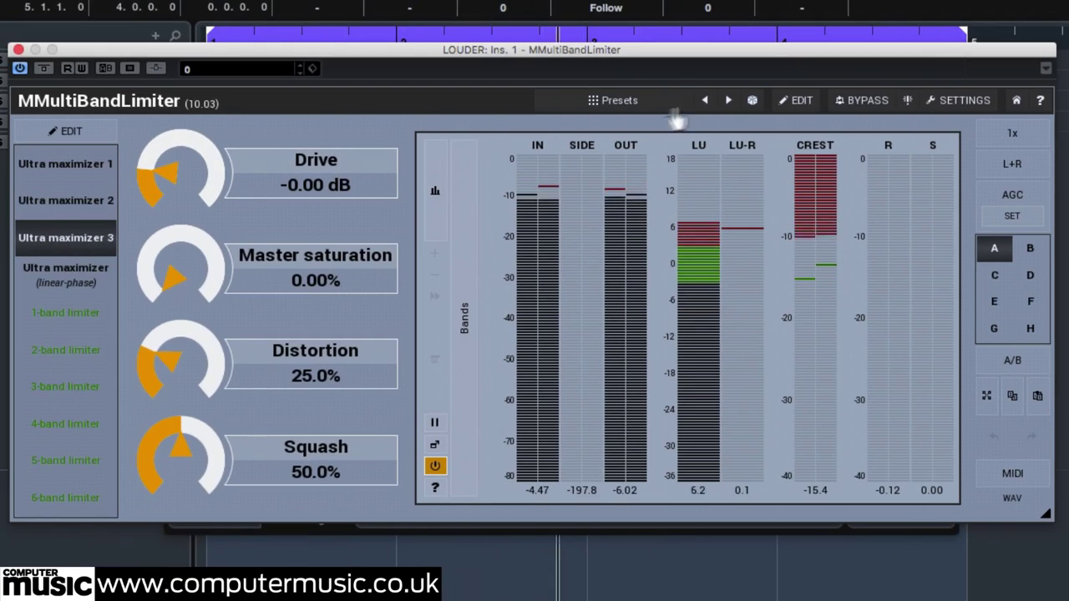
# Show MMultiBandLimiter's detailed editing view, raise the input gain to +15.65 dB and close the plug-in.
pyautogui.click(783, 102)
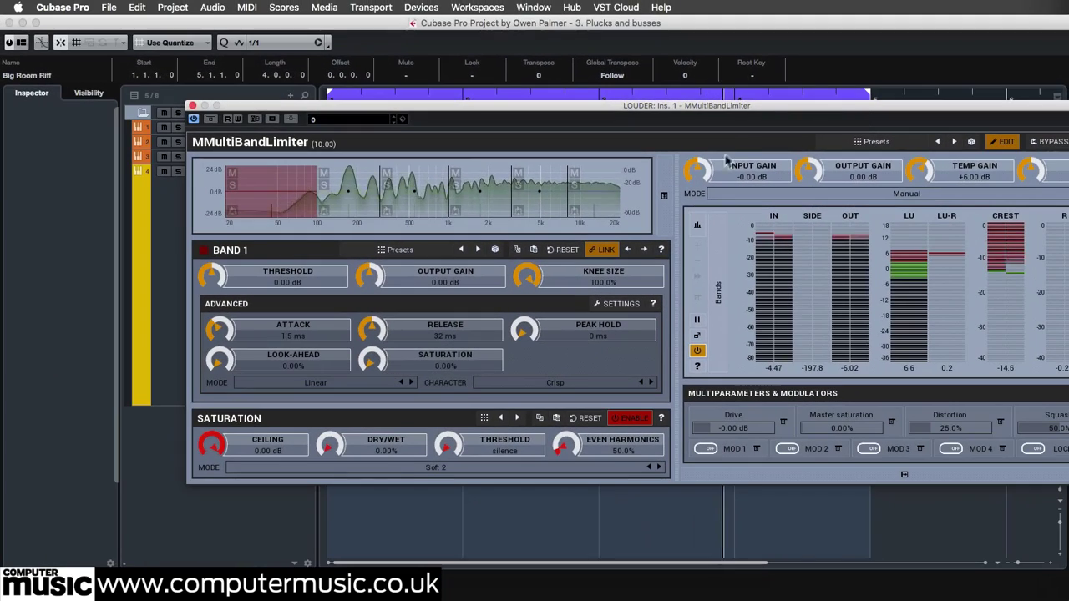
pyautogui.moveTo(720, 168); pyautogui.dragTo(720, 159)
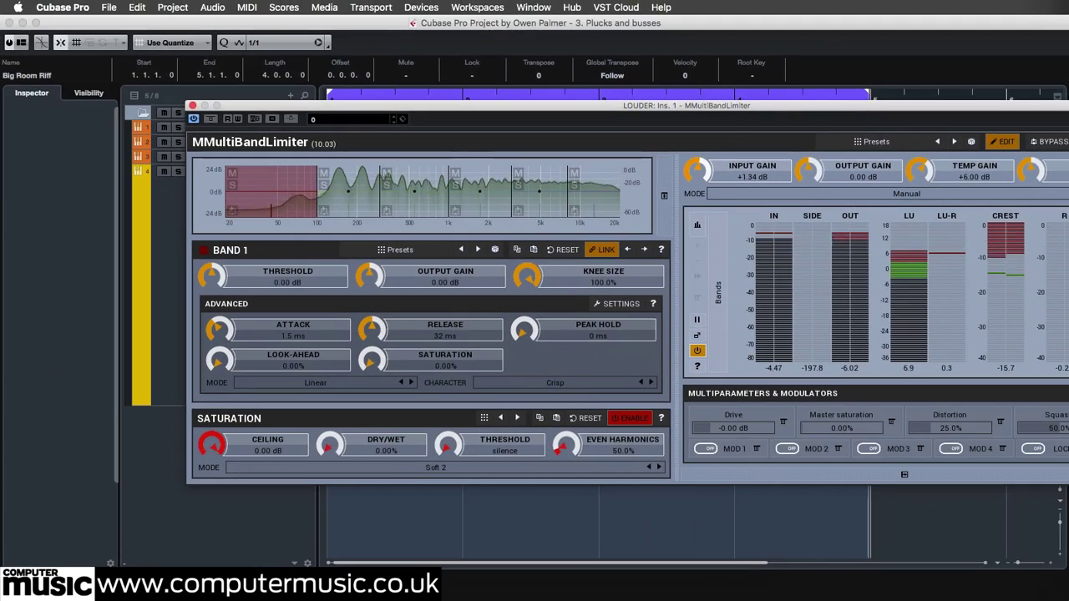
pyautogui.moveTo(677, 106); pyautogui.dragTo(566, 126)
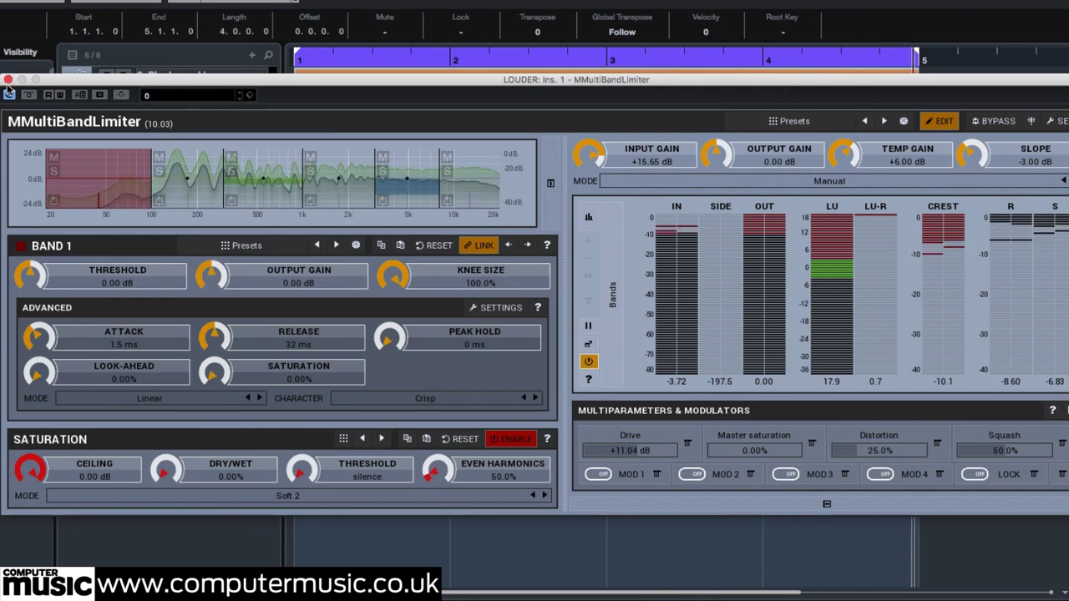
pyautogui.click(8, 80)
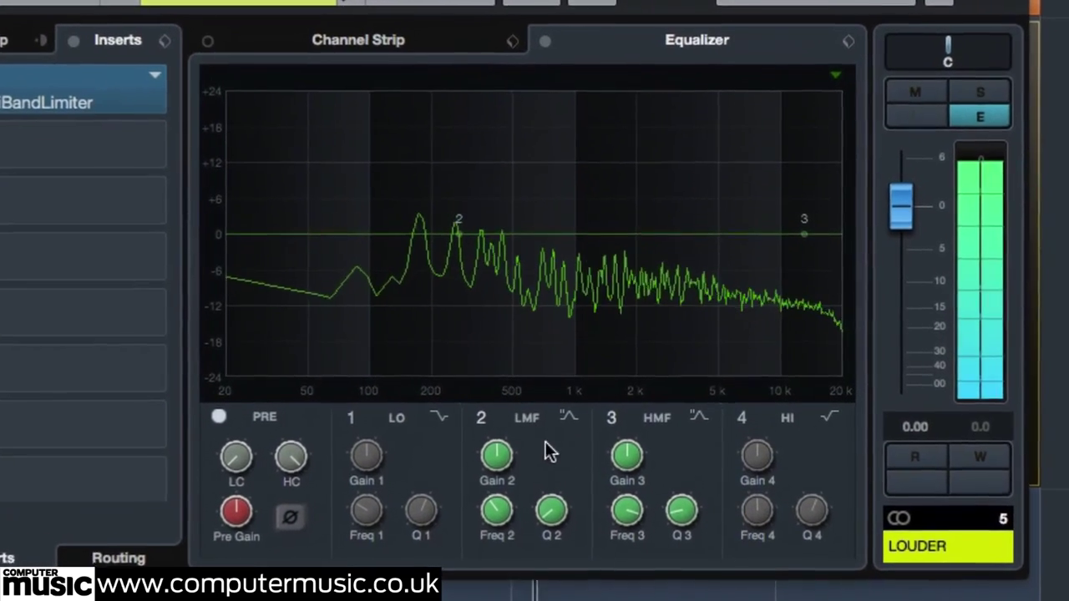
# Cut the LOUDER bus by about 6 dB in both the low-mid (LMF) and high-mid (HMF) equalizer bands.
pyautogui.moveTo(496, 453)
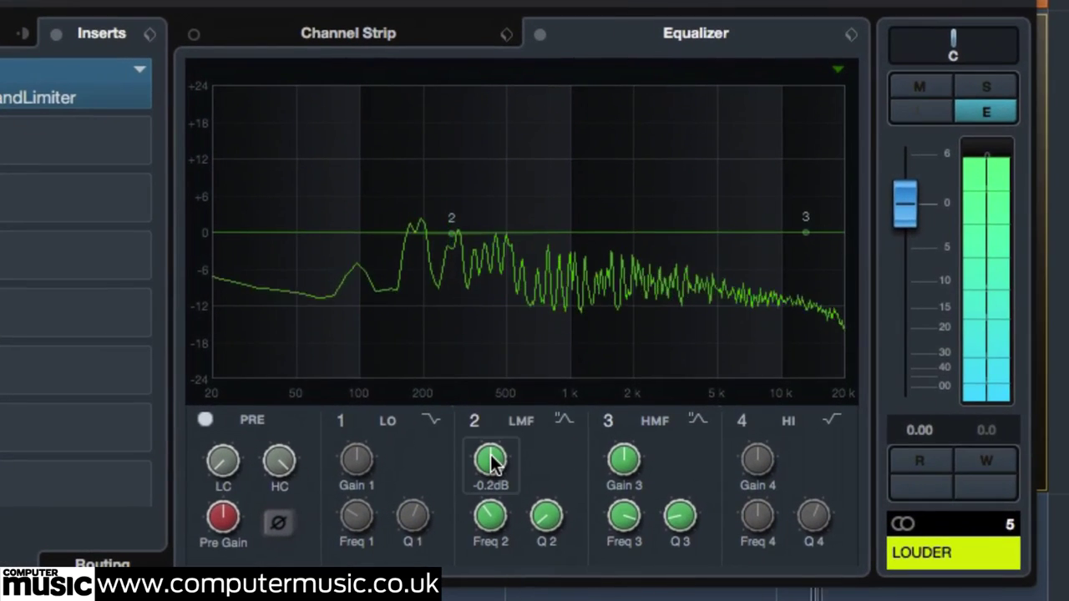
pyautogui.click(493, 462)
pyautogui.scroll(-5, 493, 462)
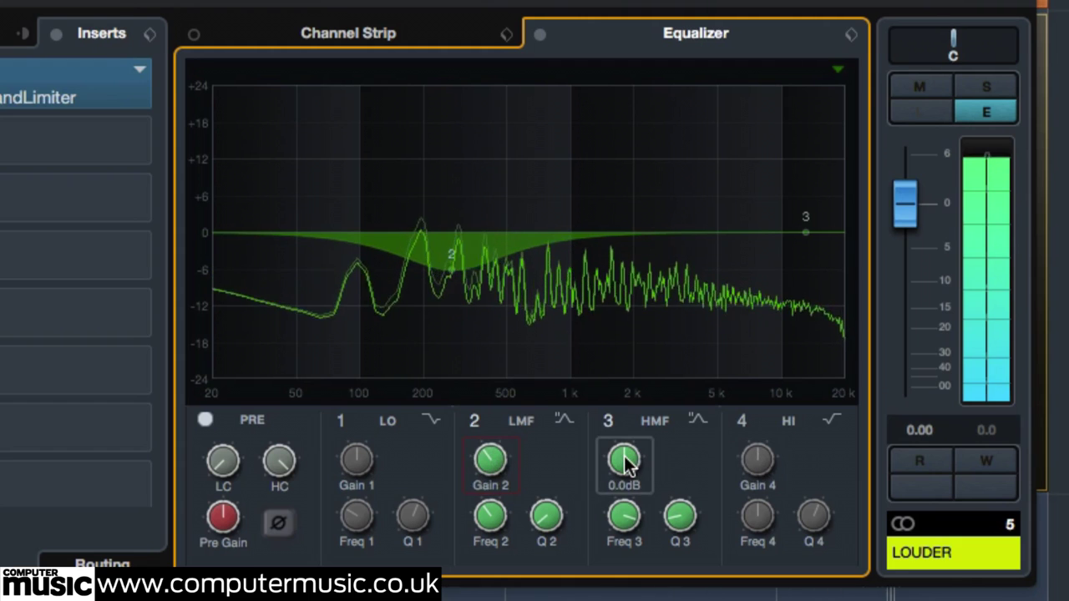
pyautogui.scroll(-5, 624, 459)
pyautogui.scroll(-10, 625, 461)
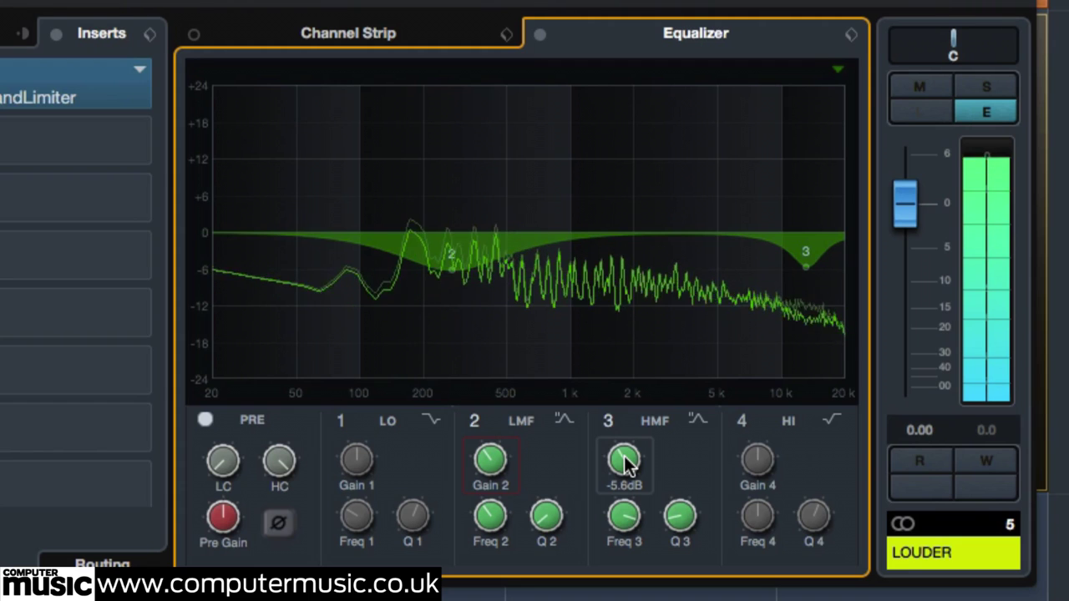
pyautogui.scroll(-1, 624, 462)
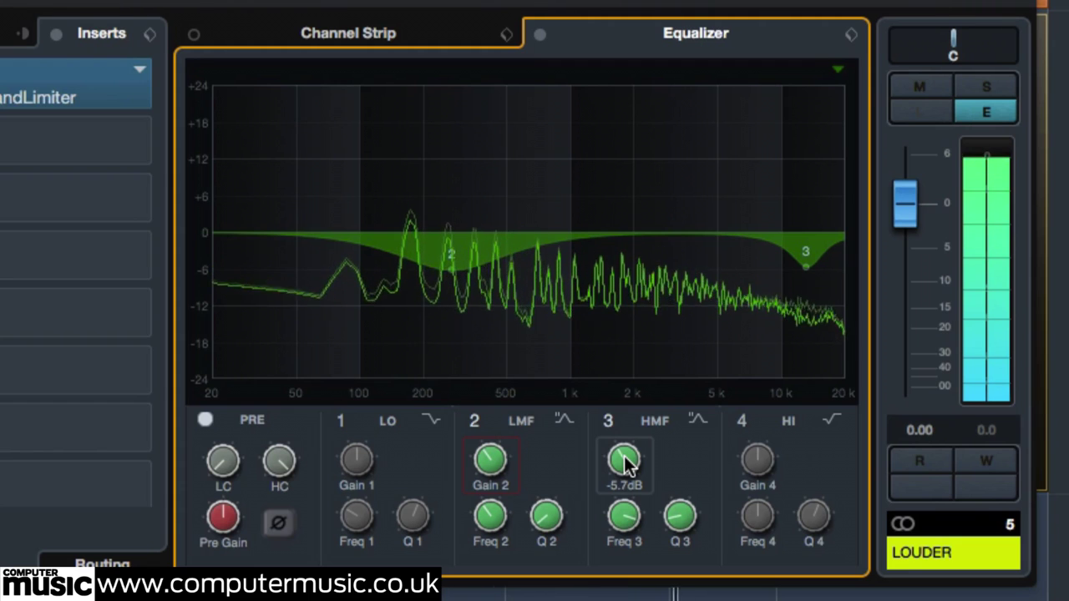
pyautogui.scroll(-1, 624, 455)
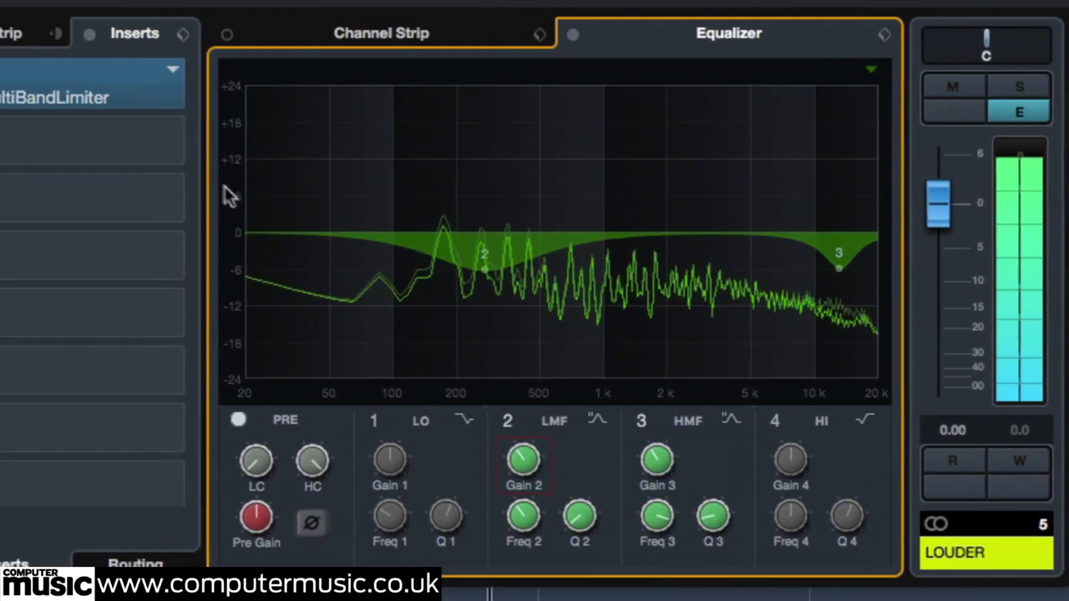
# Add Virtual Tape Machines as the LOUDER bus's second insert, set to -18.0 dB input, 18.0 dB output, 15 ips and 2" 16 Track.
pyautogui.click(241, 139)
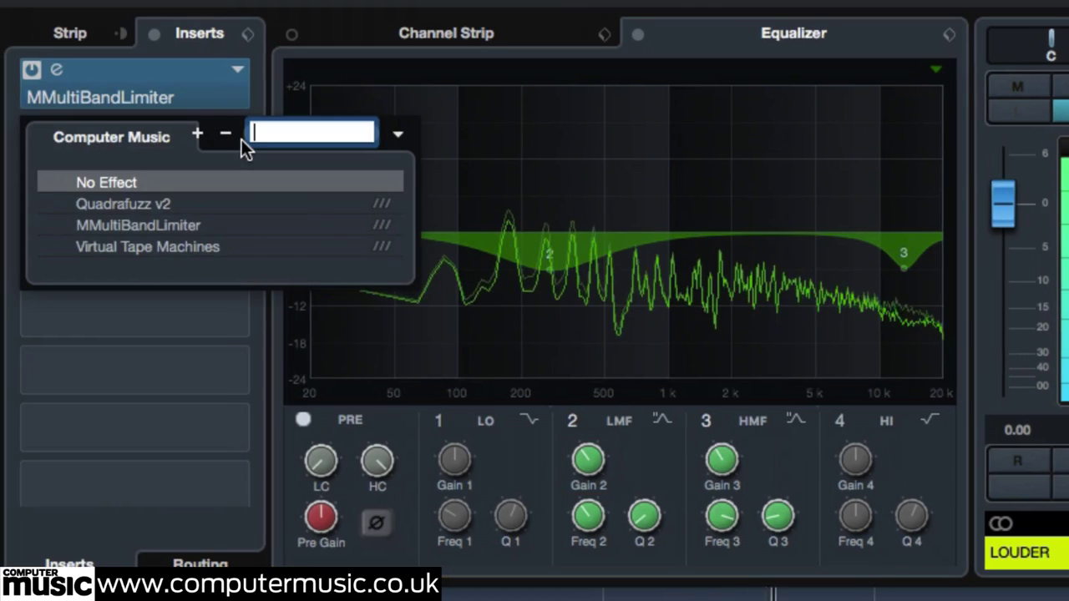
pyautogui.click(228, 249)
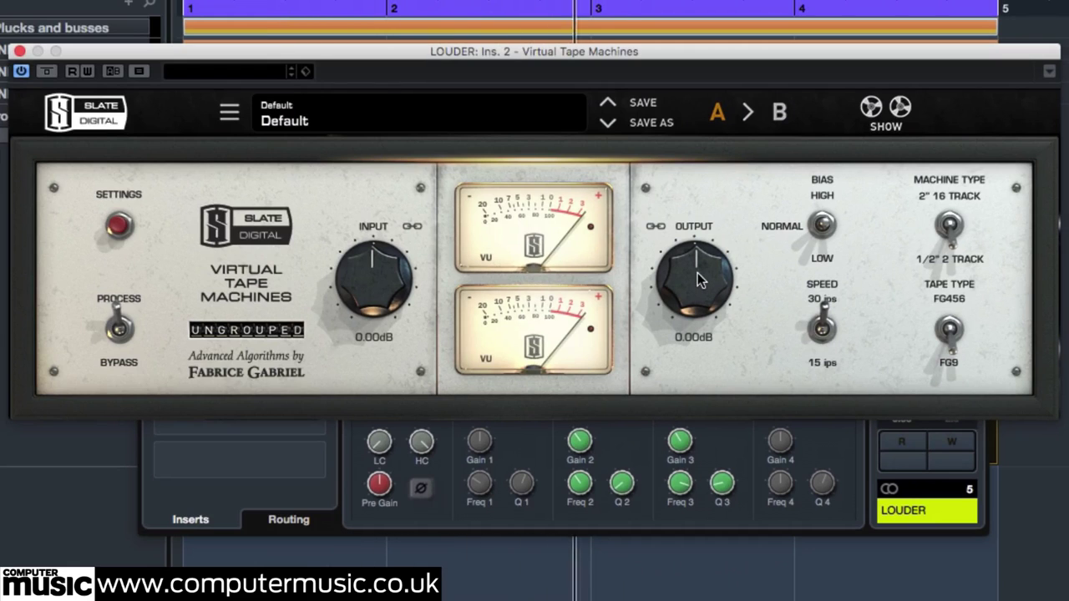
pyautogui.moveTo(696, 274); pyautogui.dragTo(691, 111)
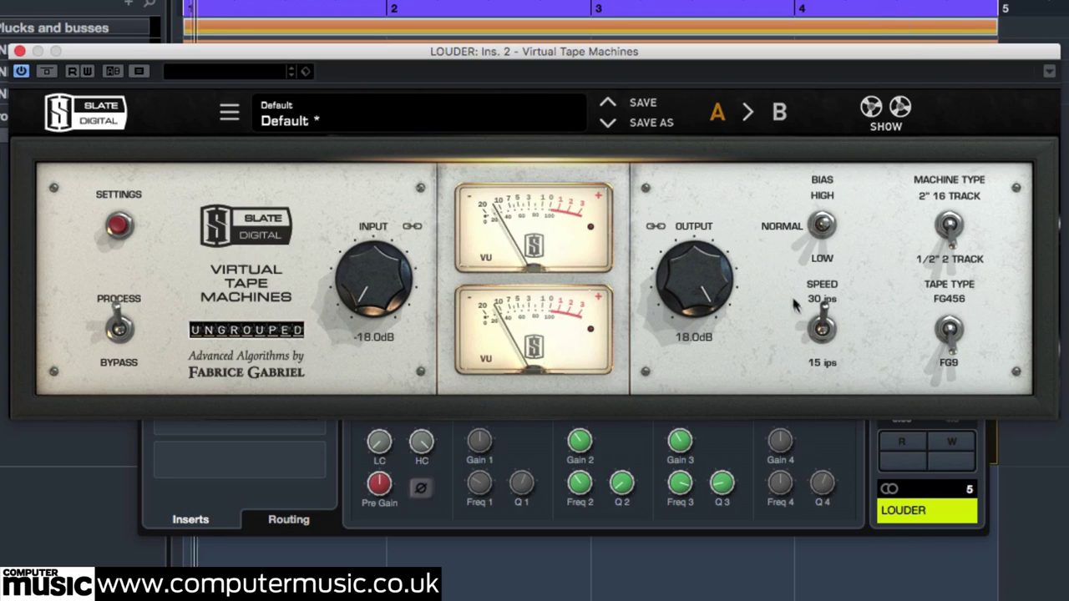
pyautogui.click(823, 331)
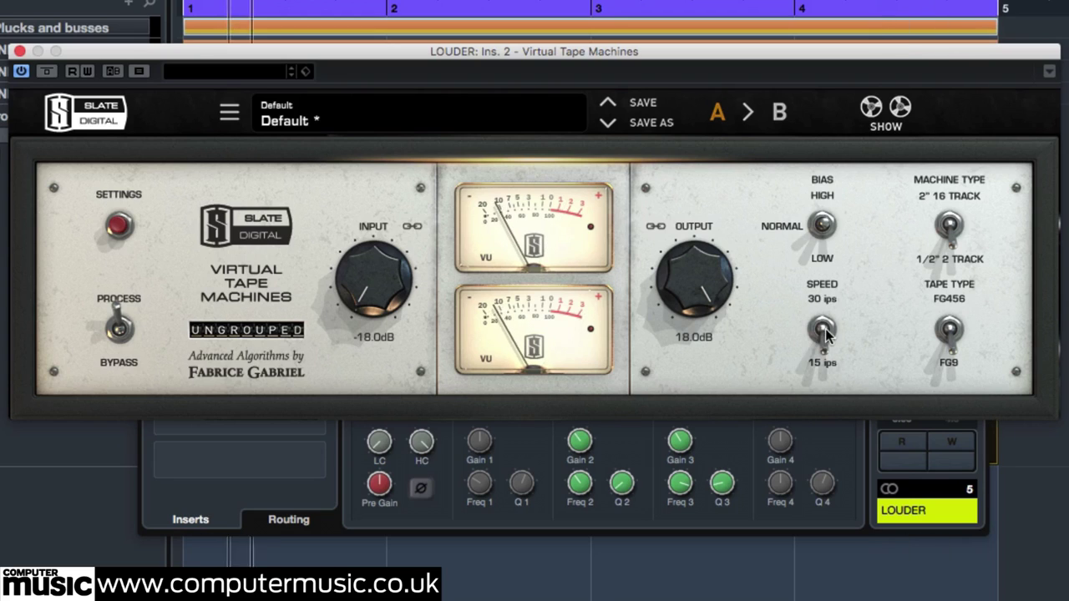
pyautogui.click(947, 227)
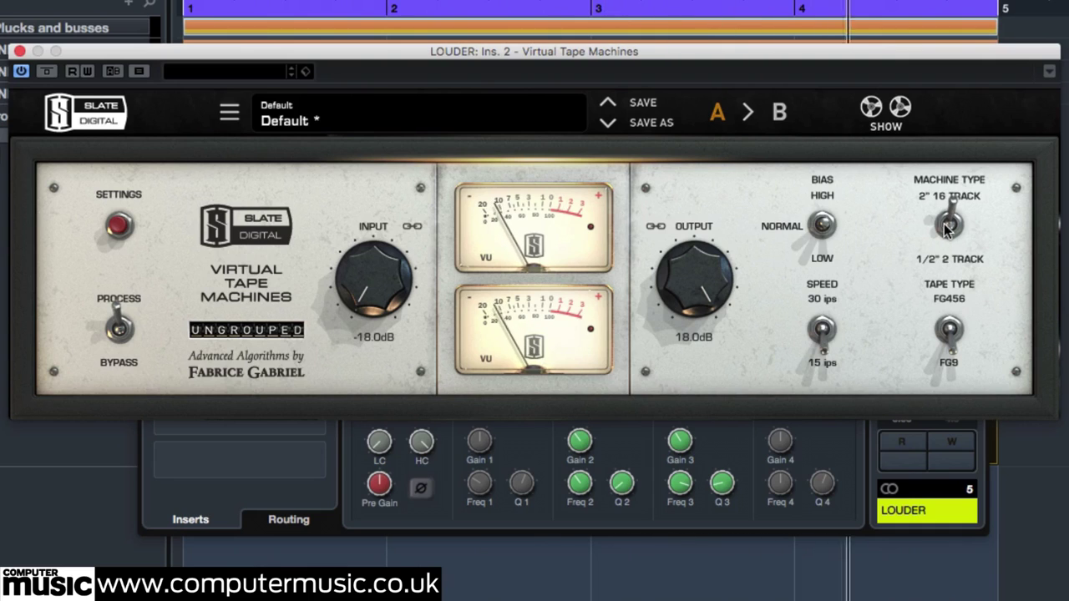
# Compare the LOUDER bus with Virtual Tape Machines bypassed and active, and close the plug-in and the channel settings.
pyautogui.click(47, 71)
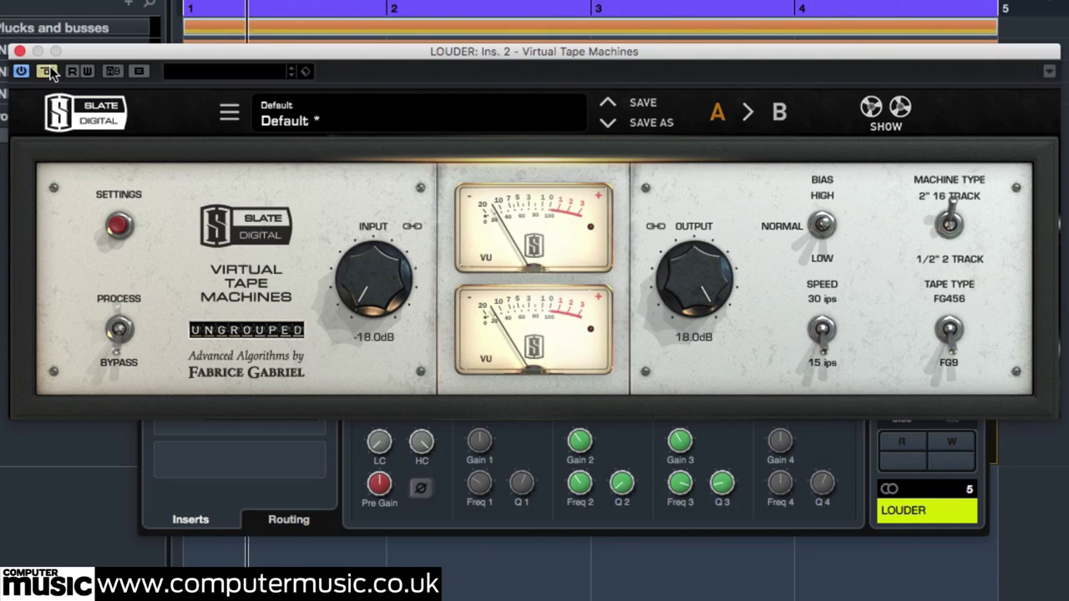
pyautogui.click(47, 71)
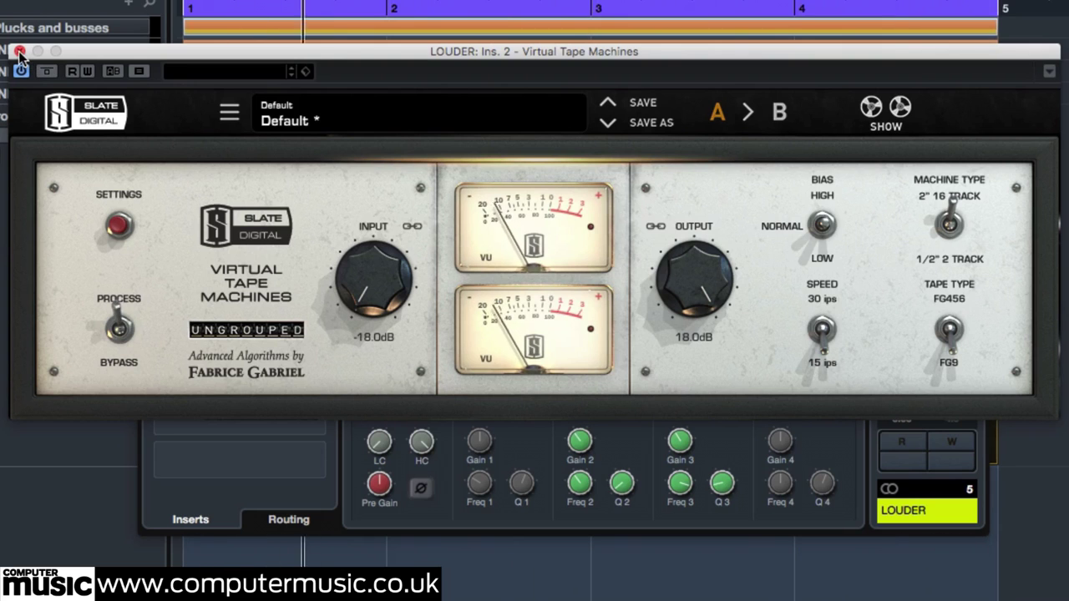
pyautogui.click(19, 54)
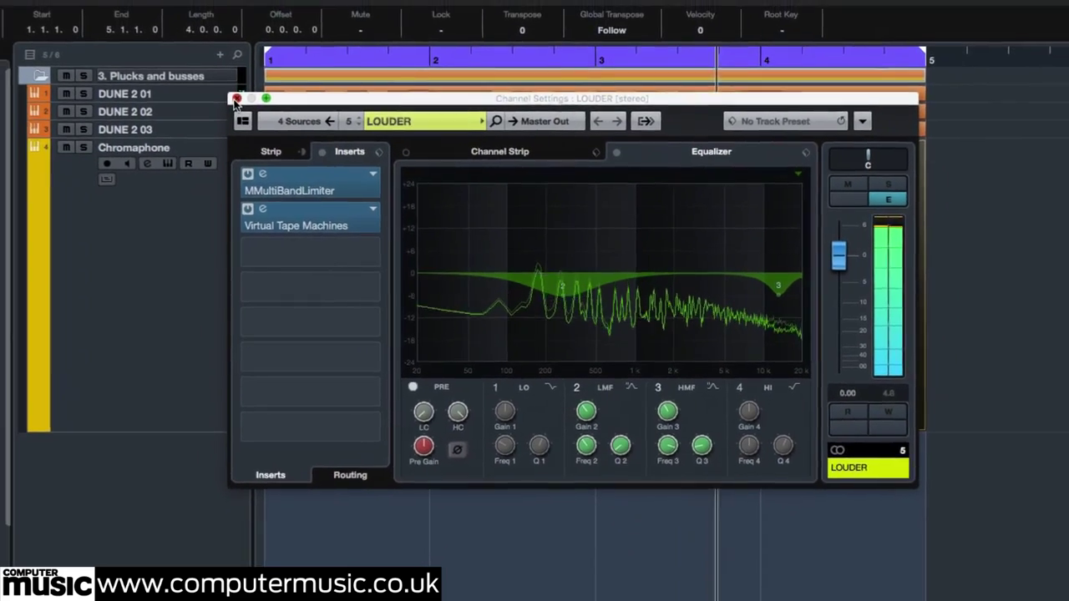
pyautogui.click(213, 86)
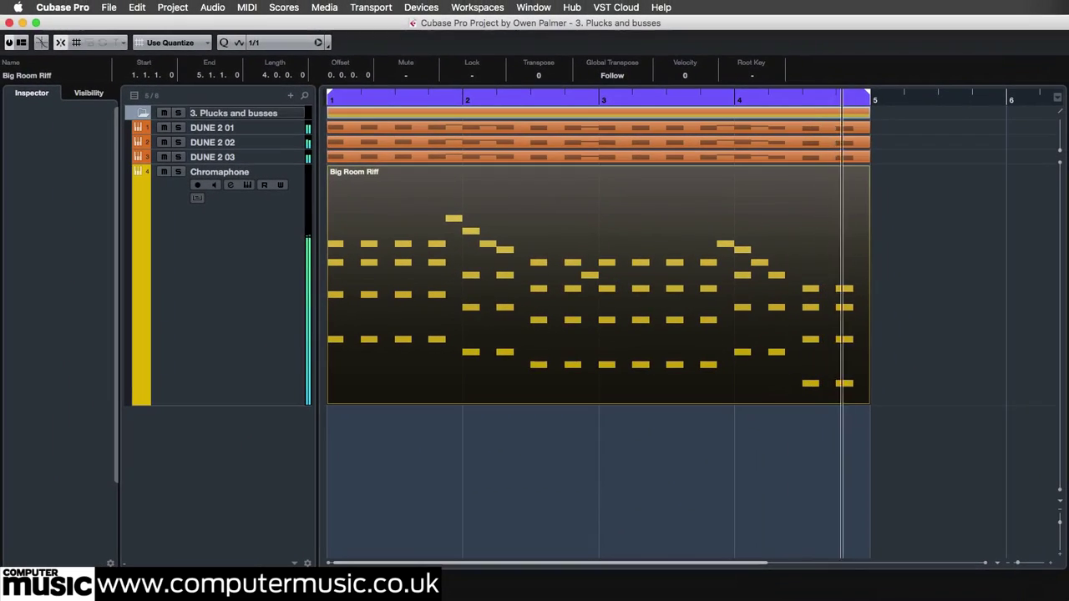